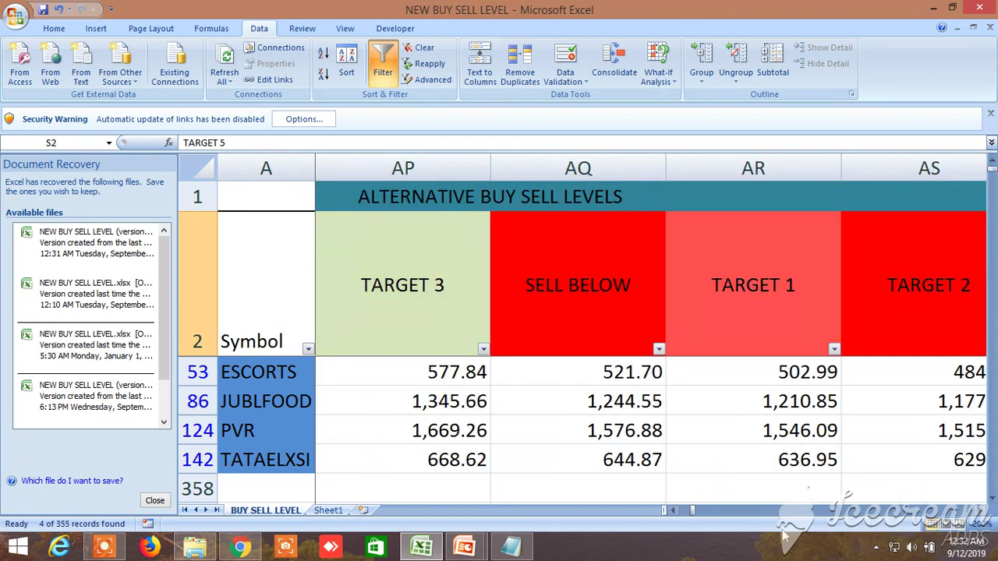
Examine the alternative buy and sell levels, from Buy Above through Decline, for the four filtered stocks
{"action": "left_click", "coordinate": [670, 510]}
{"action": "left_click", "coordinate": [670, 510]}
{"action": "left_click", "coordinate": [670, 510]}
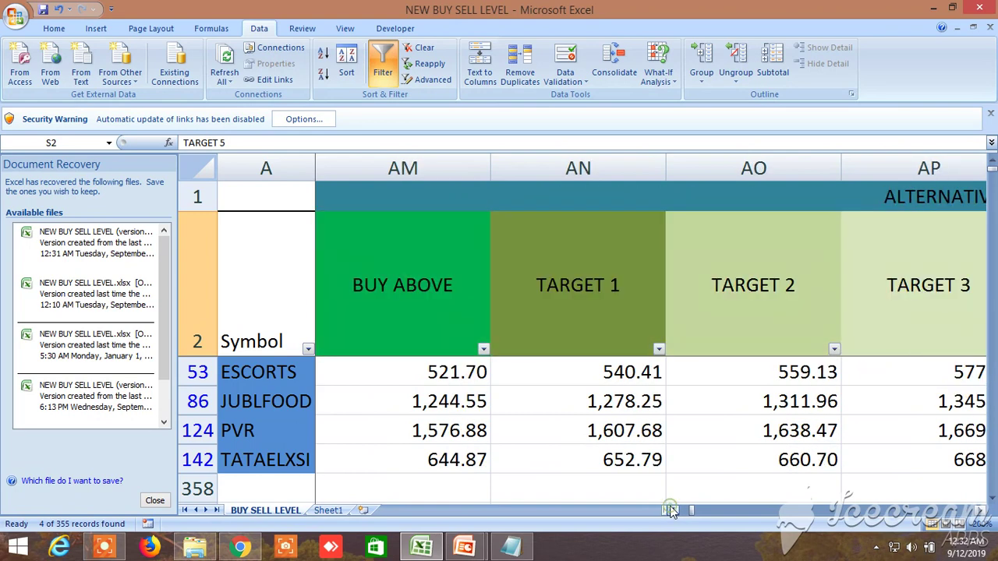
{"action": "left_click", "coordinate": [670, 510]}
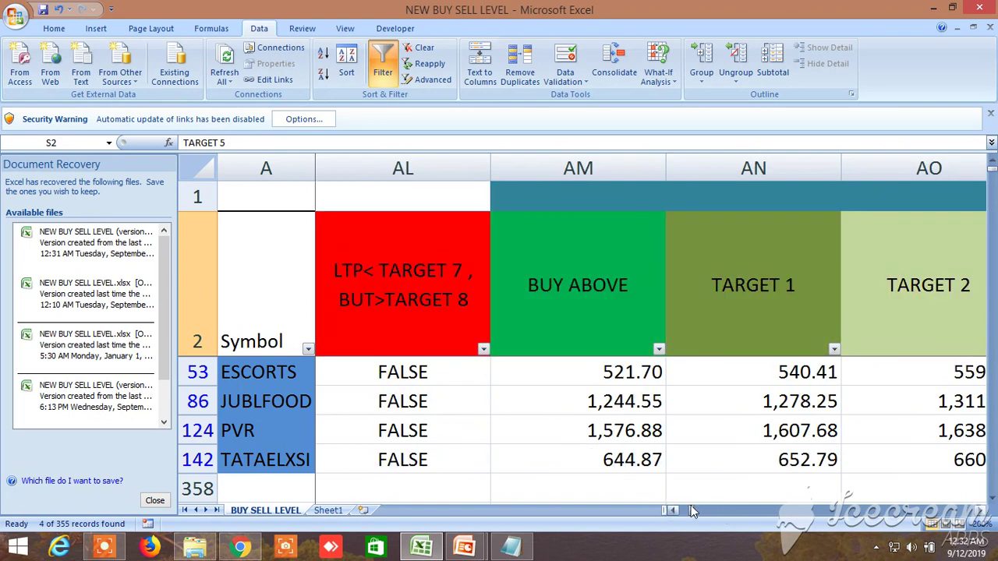
{"action": "left_click_drag", "start_coordinate": [691, 511], "coordinate": [677, 511]}
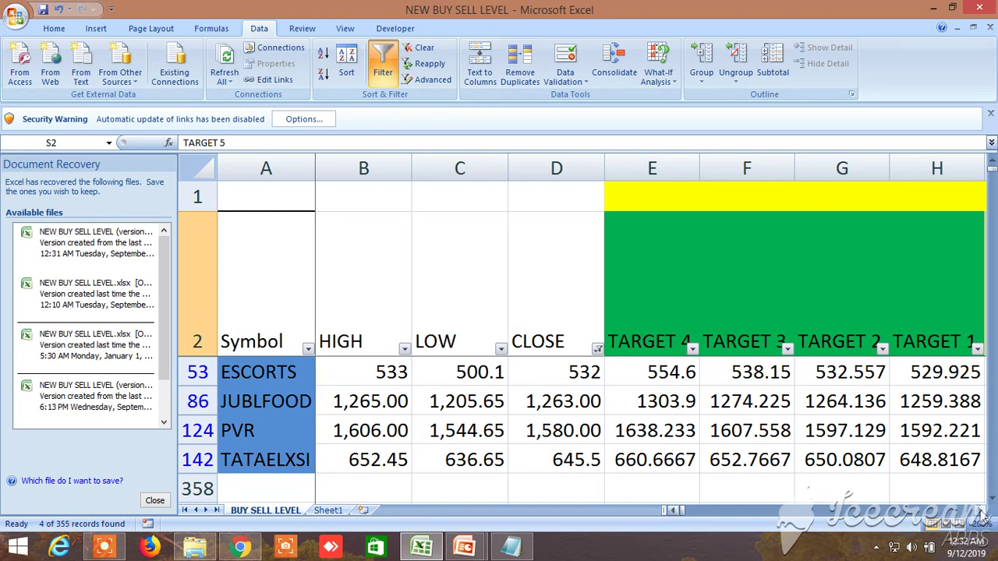
{"action": "left_click_drag", "start_coordinate": [981, 513], "coordinate": [981, 517]}
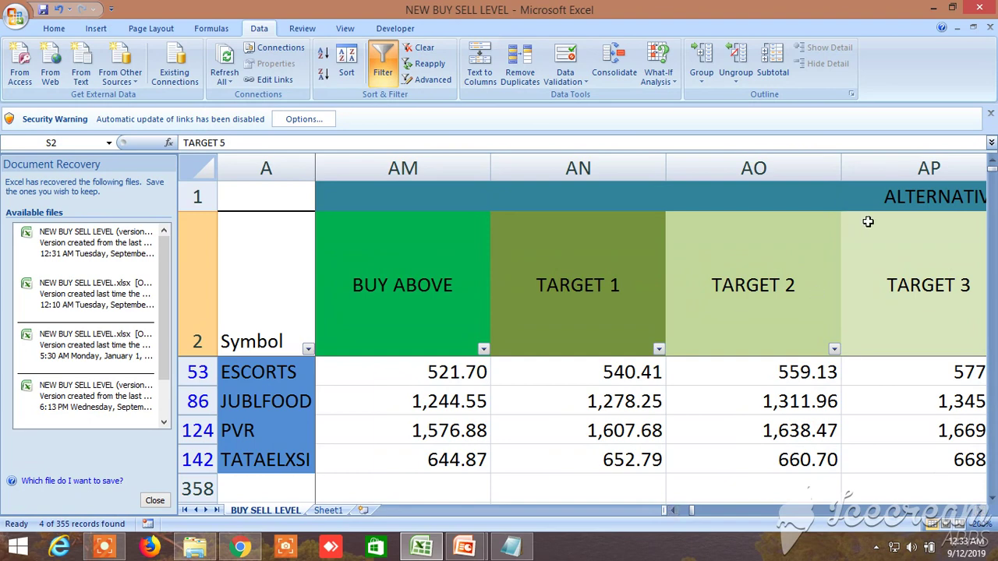
{"action": "left_click", "coordinate": [981, 516]}
{"action": "left_click_drag", "start_coordinate": [982, 517], "coordinate": [981, 516]}
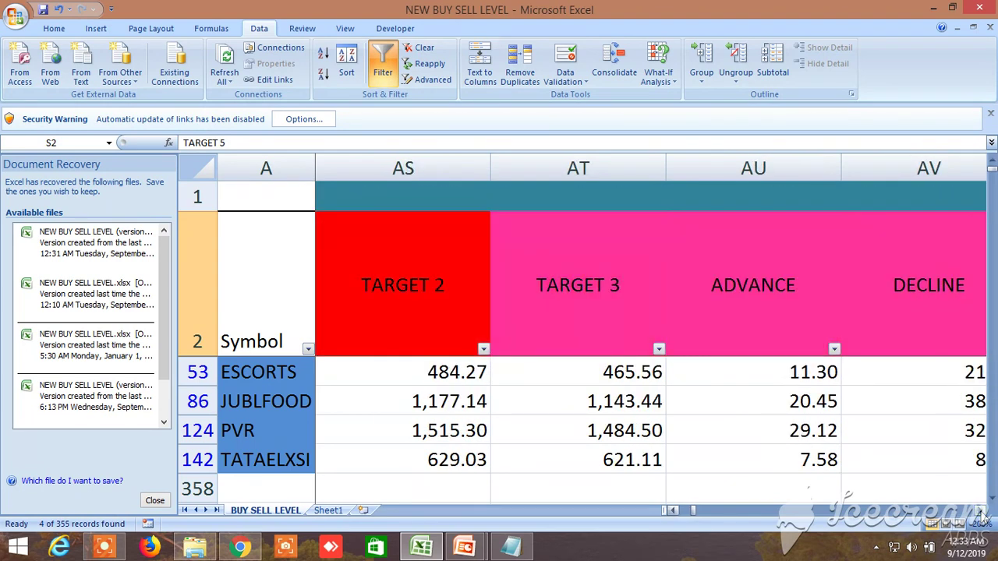
Review the moving average, Fibonacci level and pivot point columns for the filtered stocks
{"action": "mouse_move", "coordinate": [695, 511]}
{"action": "left_mouse_down"}
{"action": "mouse_move", "coordinate": [723, 512]}
{"action": "mouse_move", "coordinate": [675, 513]}
{"action": "left_mouse_up"}
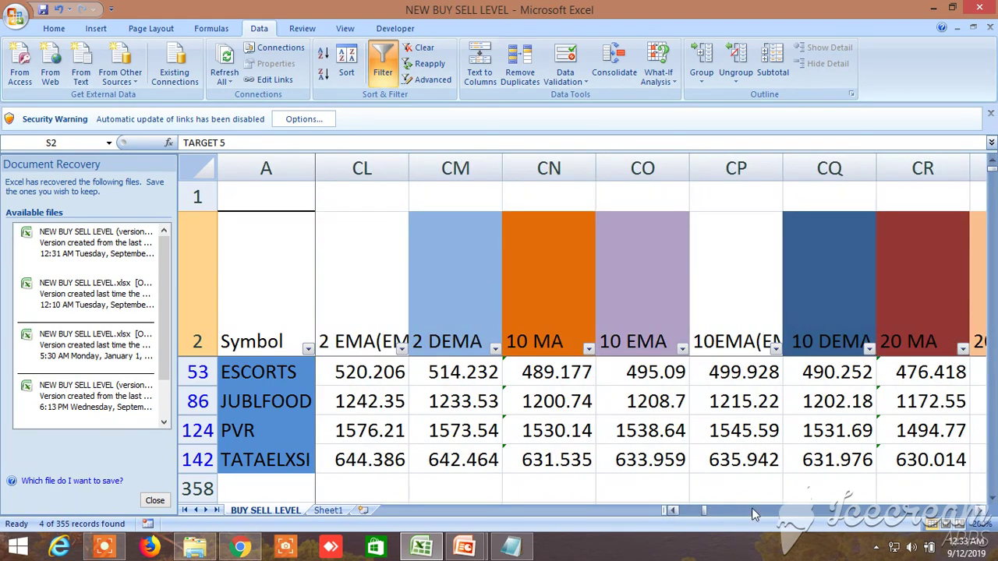
{"action": "left_click_drag", "start_coordinate": [706, 509], "coordinate": [671, 515]}
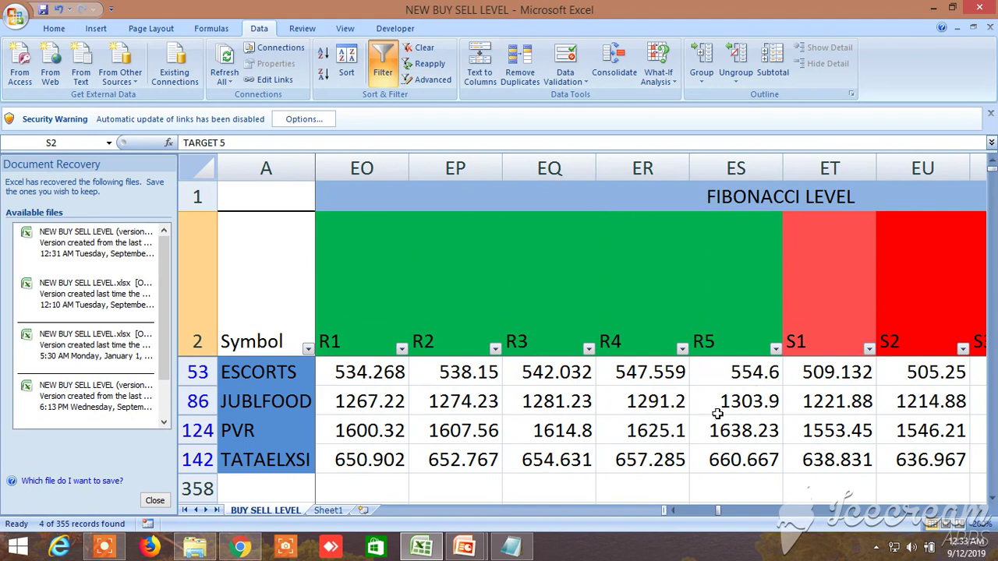
{"action": "left_click_drag", "start_coordinate": [980, 515], "coordinate": [980, 516]}
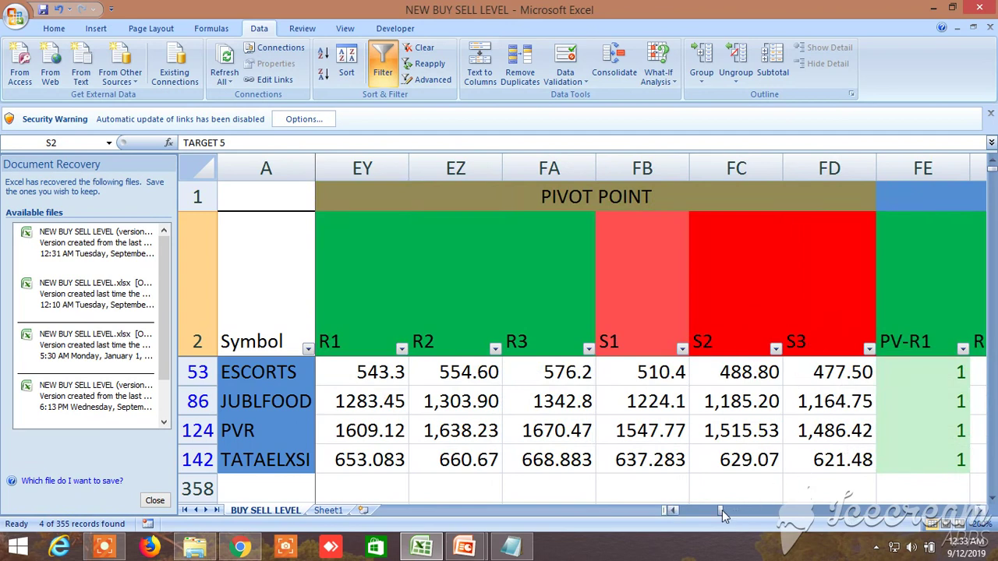
Examine the Buy at/above and Sell at/below columns with their Target 1 to Target 5 levels, around columns APV to AQL
{"action": "left_click_drag", "start_coordinate": [723, 514], "coordinate": [961, 530]}
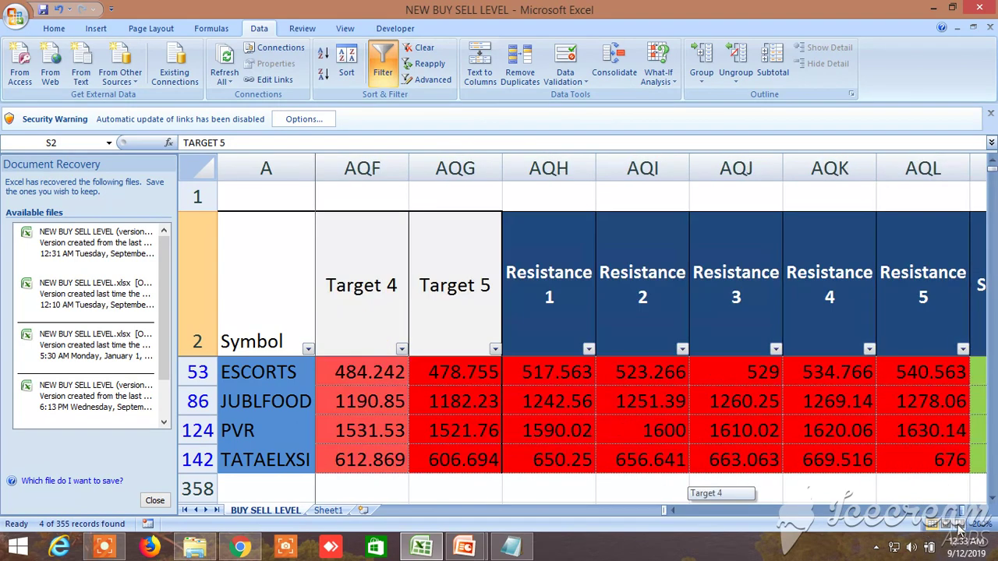
{"action": "scroll", "coordinate": [671, 511], "scroll_direction": "left", "scroll_amount": 3}
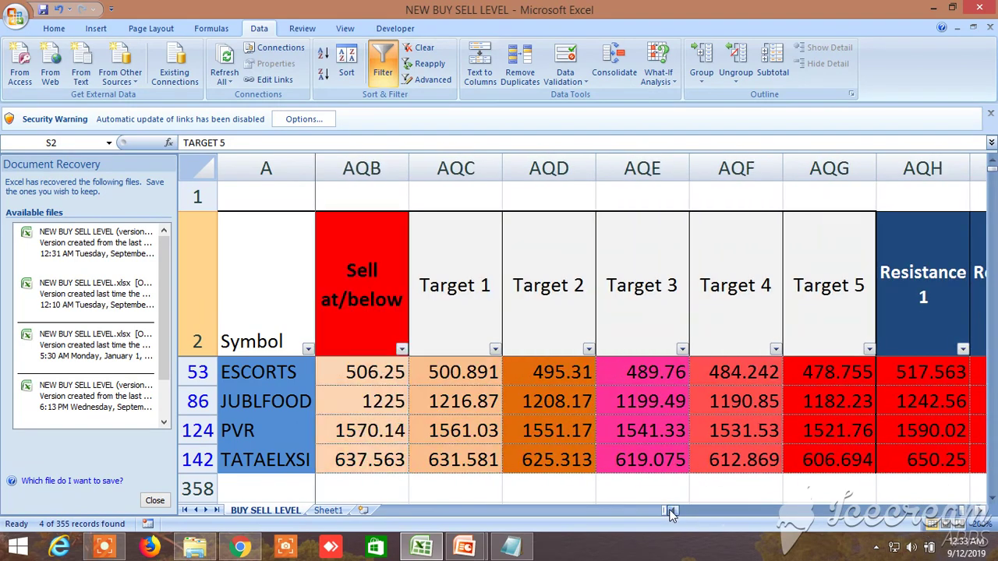
{"action": "scroll", "coordinate": [671, 513], "scroll_direction": "left", "scroll_amount": 5}
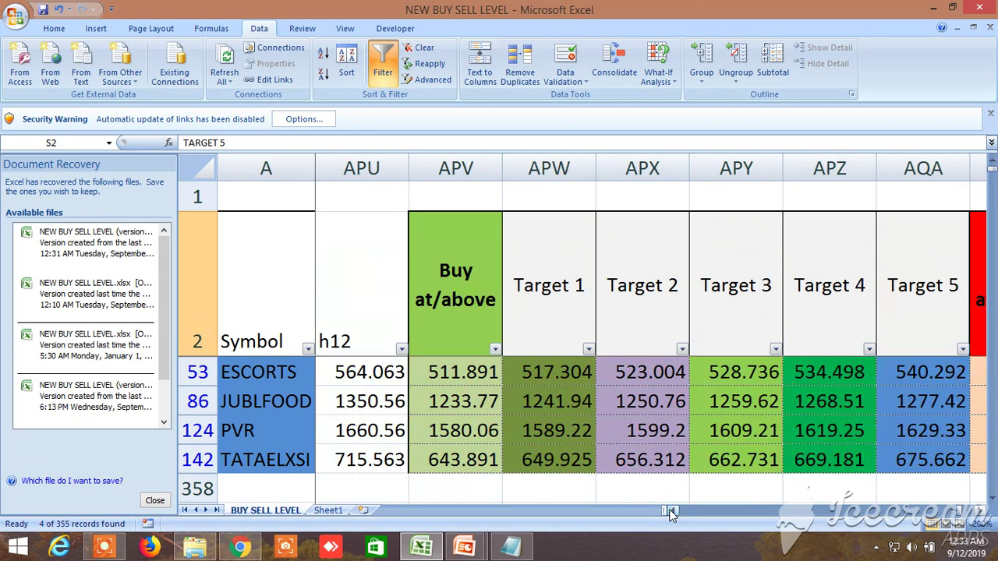
{"action": "left_click", "coordinate": [983, 511]}
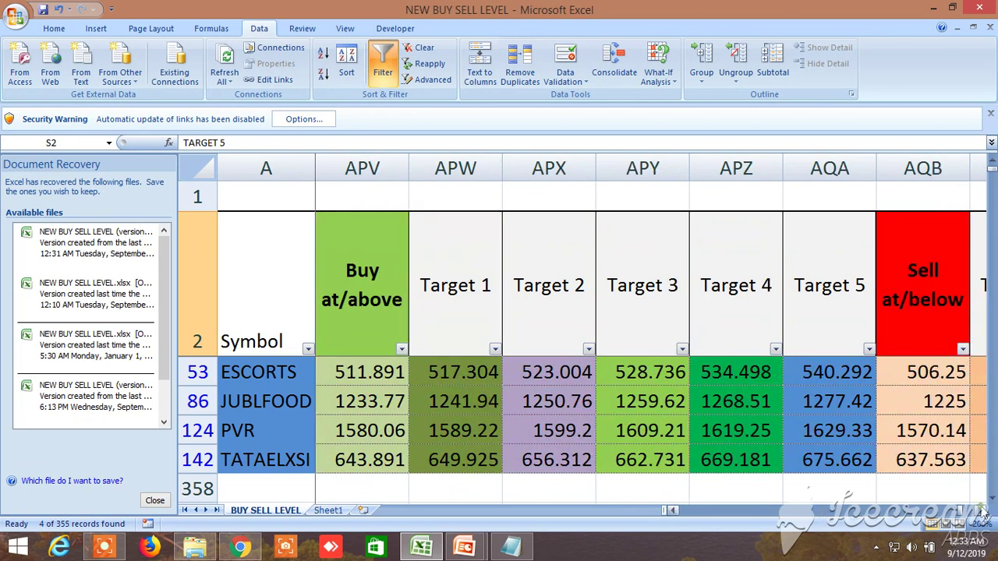
{"action": "left_click", "coordinate": [984, 511]}
{"action": "left_click", "coordinate": [983, 511]}
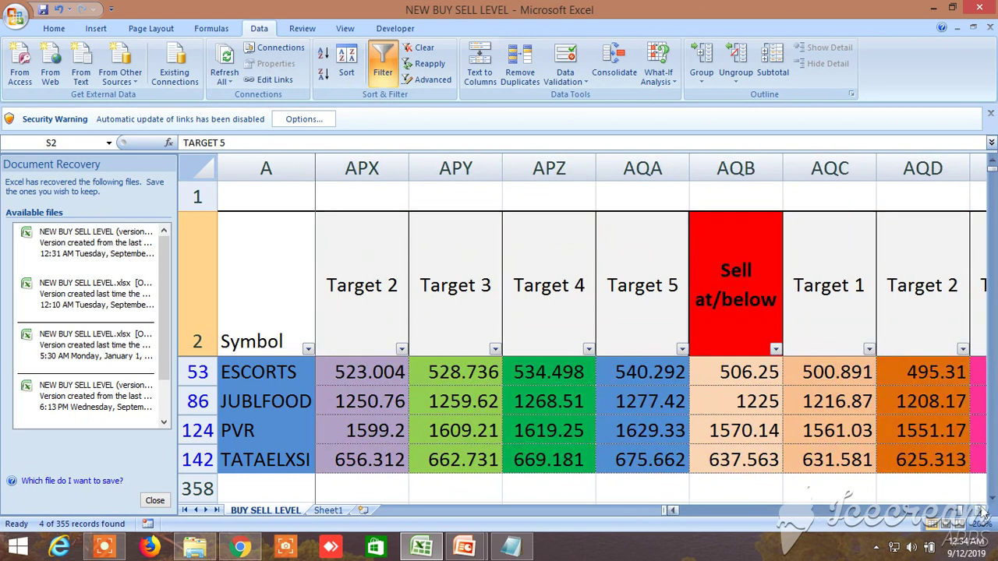
{"action": "left_click", "coordinate": [983, 512]}
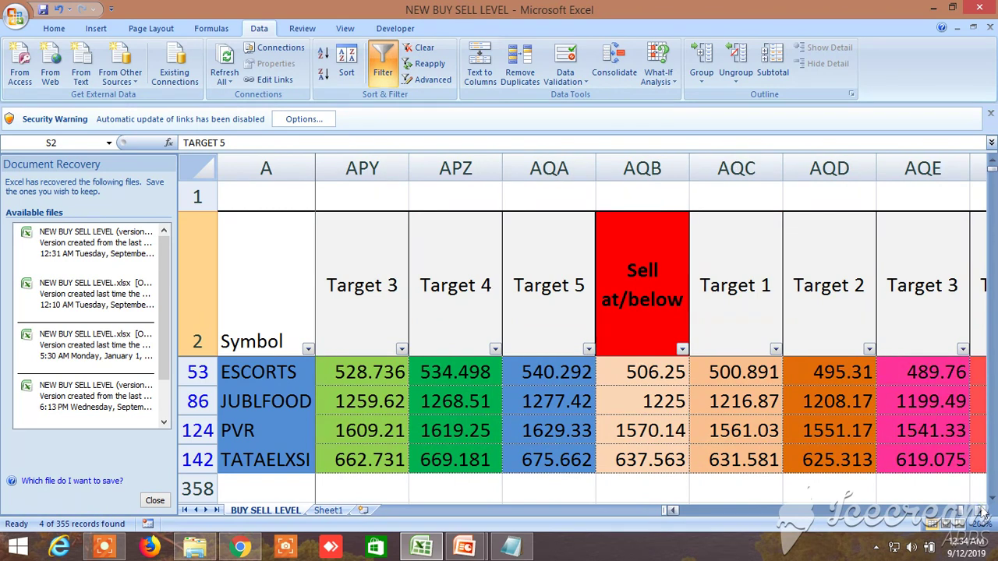
{"action": "left_click", "coordinate": [984, 511]}
{"action": "left_click", "coordinate": [983, 512]}
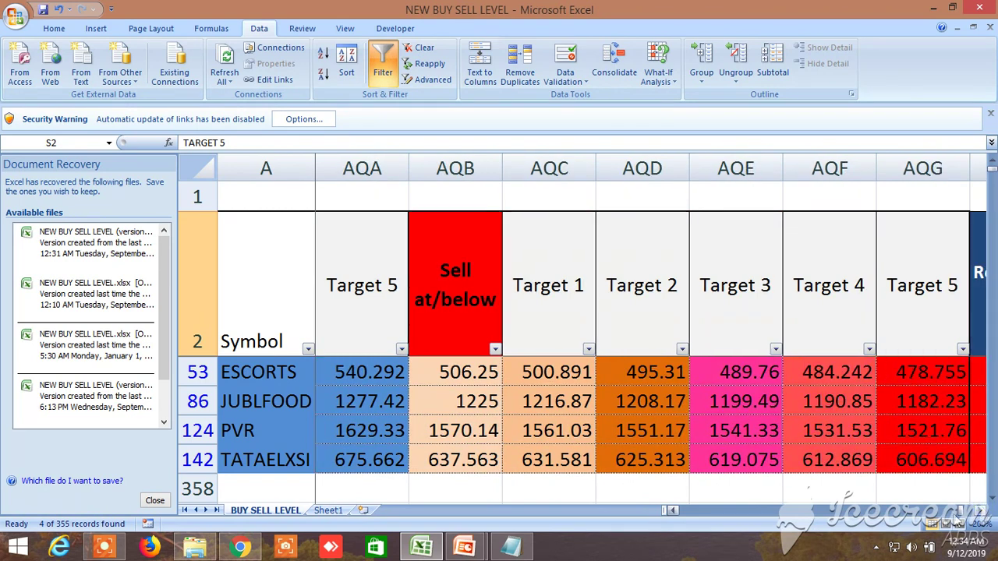
Turn off the filter and look through the full symbol list, including the stock, commodity and index rows
{"action": "left_click_drag", "start_coordinate": [961, 512], "coordinate": [673, 514]}
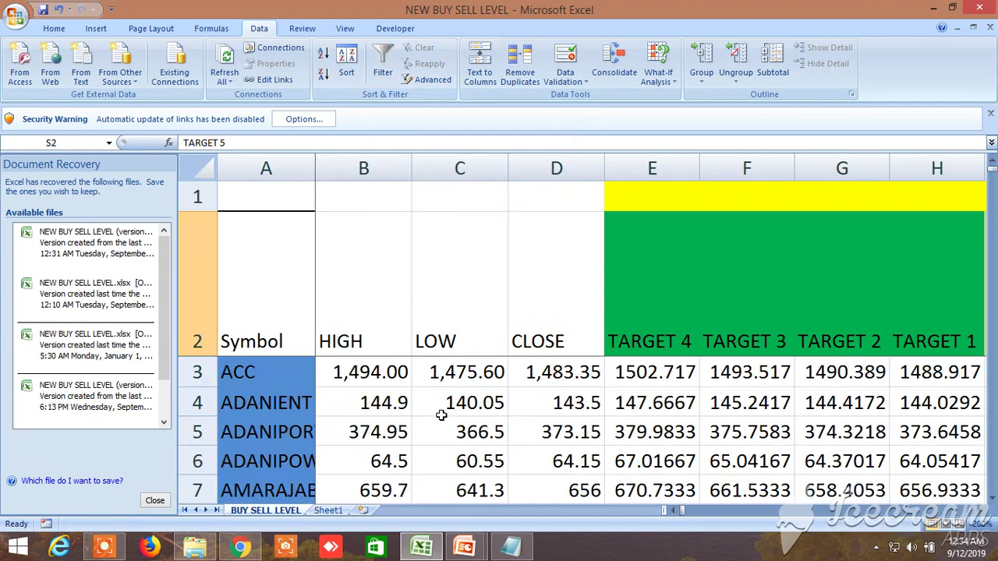
{"action": "scroll", "coordinate": [441, 413], "scroll_direction": "down", "scroll_amount": 19}
{"action": "scroll", "coordinate": [440, 422], "scroll_direction": "down", "scroll_amount": 20}
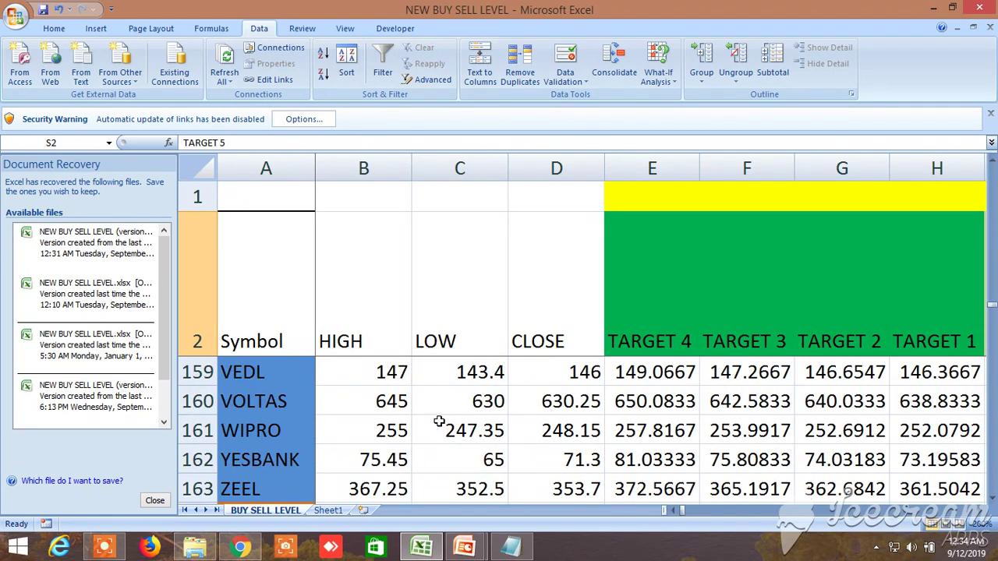
{"action": "scroll", "coordinate": [407, 451], "scroll_direction": "down", "scroll_amount": 7}
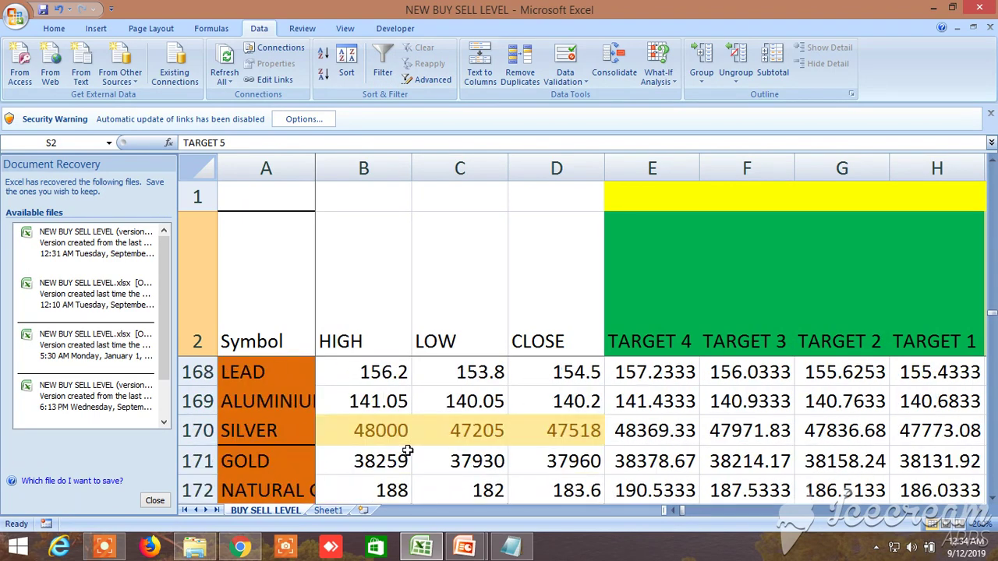
{"action": "scroll", "coordinate": [408, 450], "scroll_direction": "up", "scroll_amount": 3}
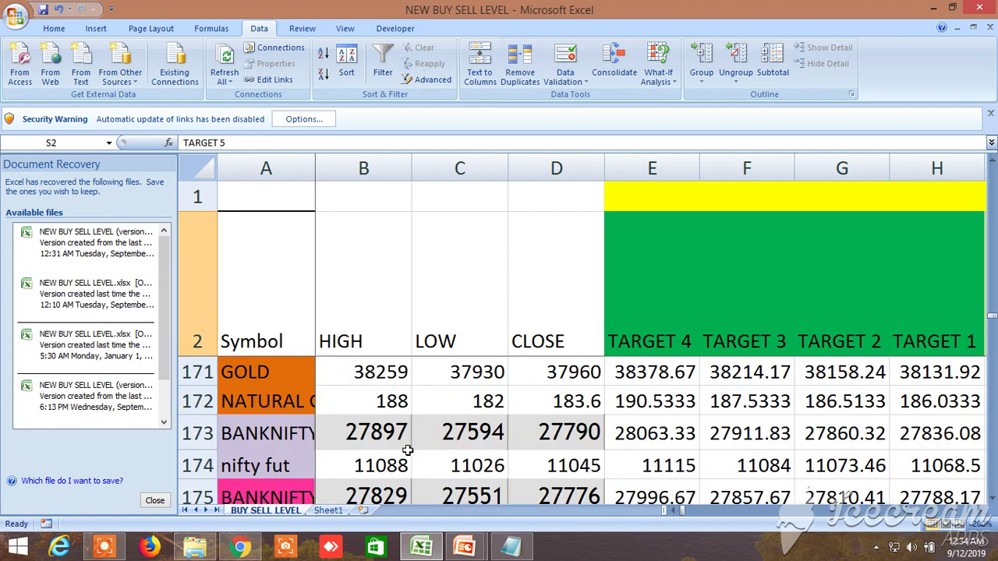
{"action": "scroll", "coordinate": [407, 450], "scroll_direction": "down", "scroll_amount": 3}
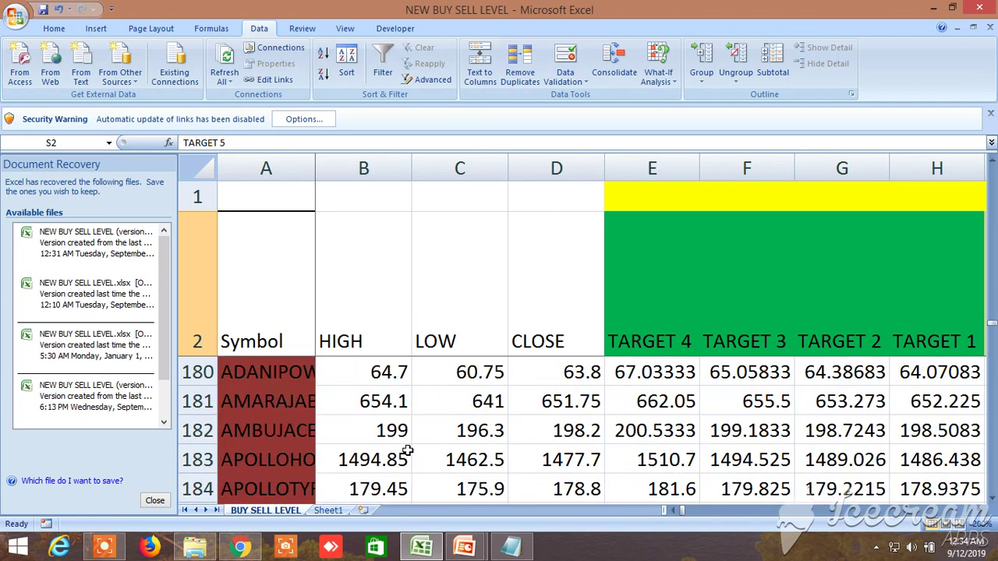
{"action": "scroll", "coordinate": [407, 451], "scroll_direction": "down", "scroll_amount": 5}
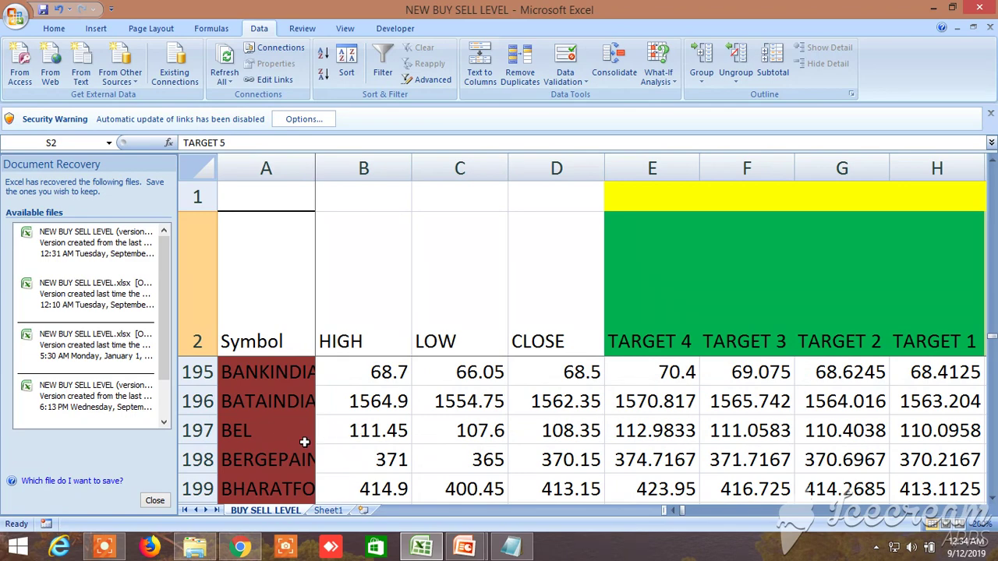
{"action": "scroll", "coordinate": [453, 442], "scroll_direction": "down", "scroll_amount": 20}
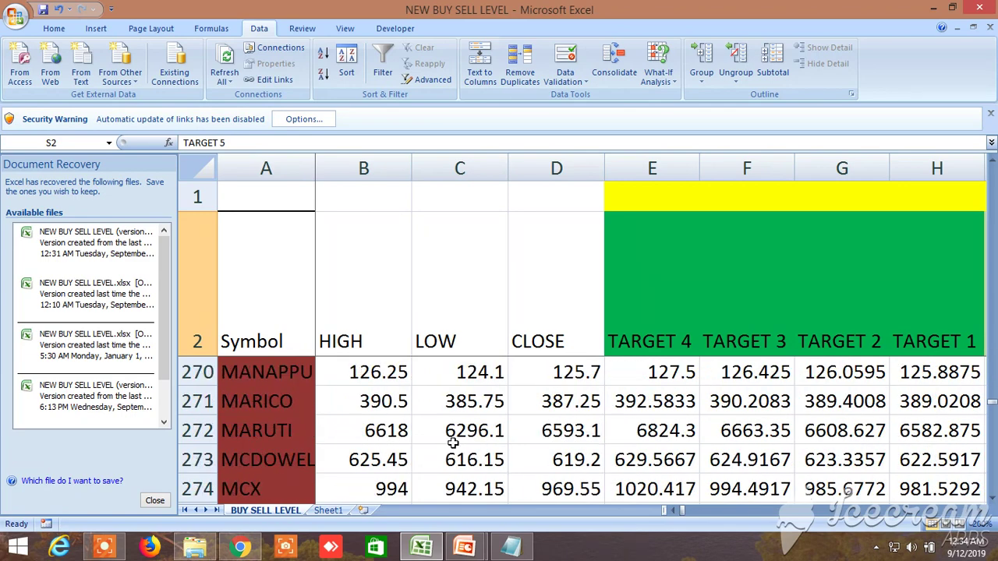
{"action": "scroll", "coordinate": [453, 442], "scroll_direction": "up", "scroll_amount": 20}
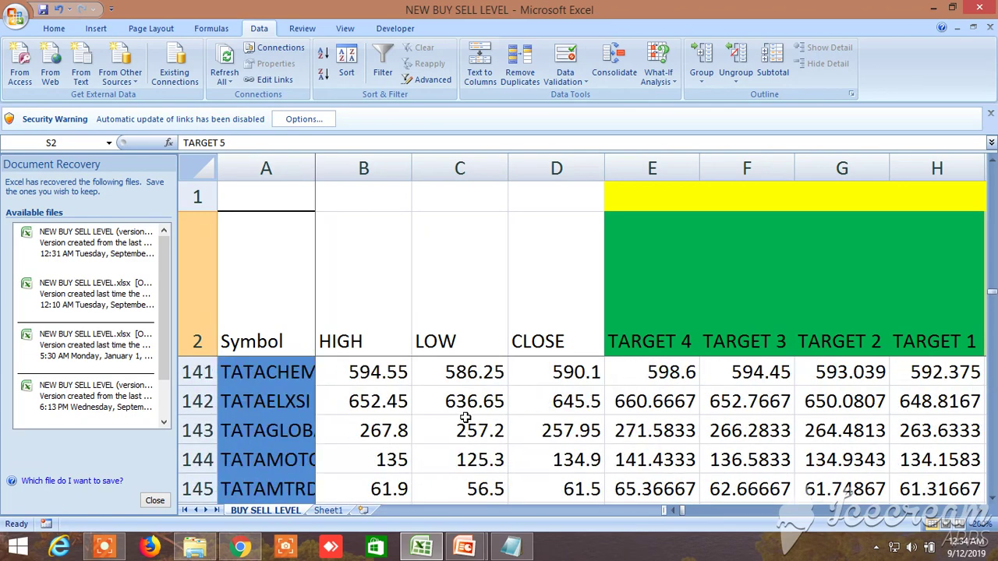
{"action": "scroll", "coordinate": [464, 417], "scroll_direction": "up", "scroll_amount": 20}
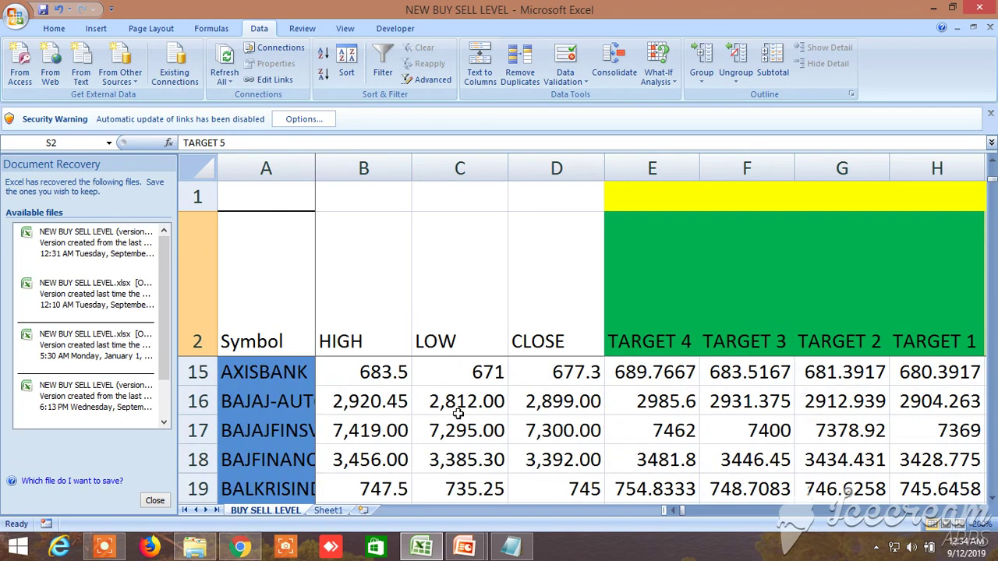
{"action": "scroll", "coordinate": [459, 414], "scroll_direction": "up", "scroll_amount": 4}
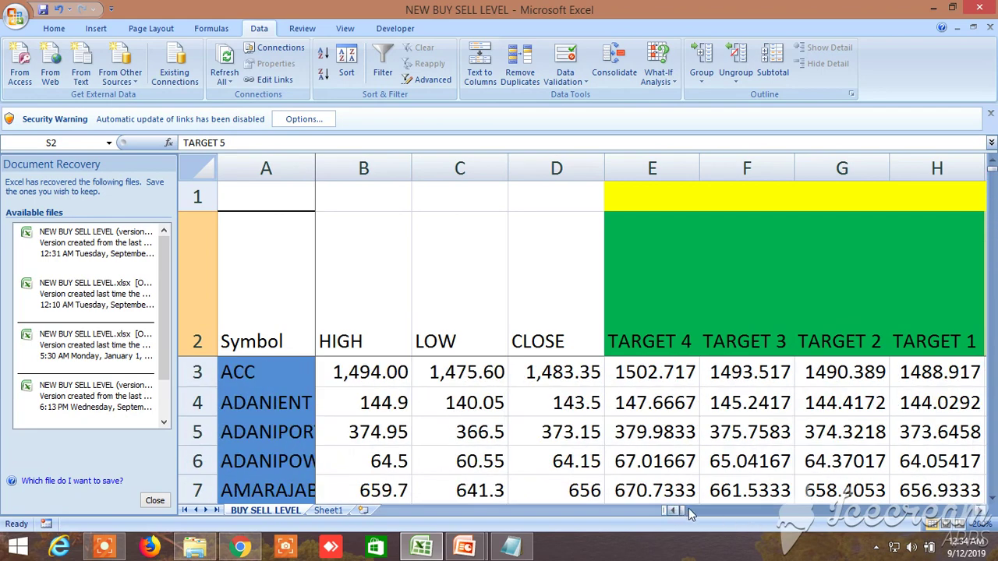
Check the LTP condition columns comparing price with the buy, sell and target levels for the stocks in rows 18 to 22
{"action": "mouse_move", "coordinate": [684, 510]}
{"action": "left_mouse_down"}
{"action": "mouse_move", "coordinate": [768, 513]}
{"action": "mouse_move", "coordinate": [673, 513]}
{"action": "left_mouse_up"}
{"action": "scroll", "coordinate": [485, 422], "scroll_direction": "down", "scroll_amount": 5}
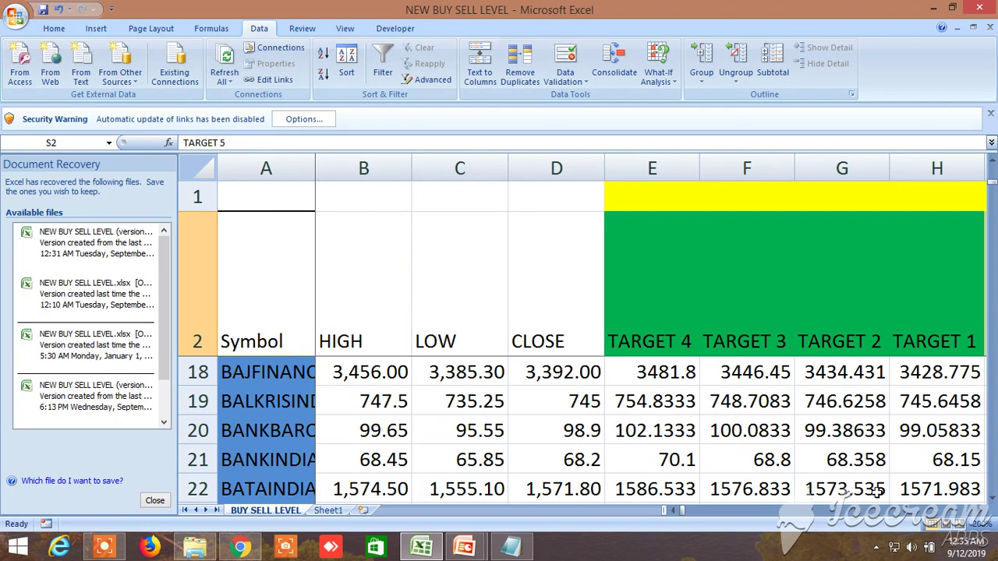
{"action": "left_click", "coordinate": [981, 510]}
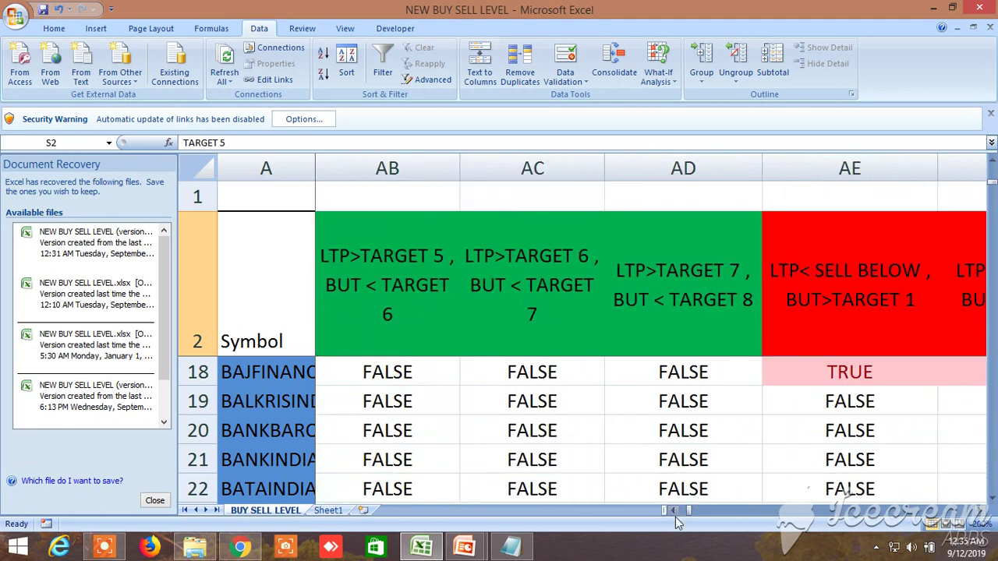
{"action": "left_click_drag", "start_coordinate": [675, 510], "coordinate": [666, 512]}
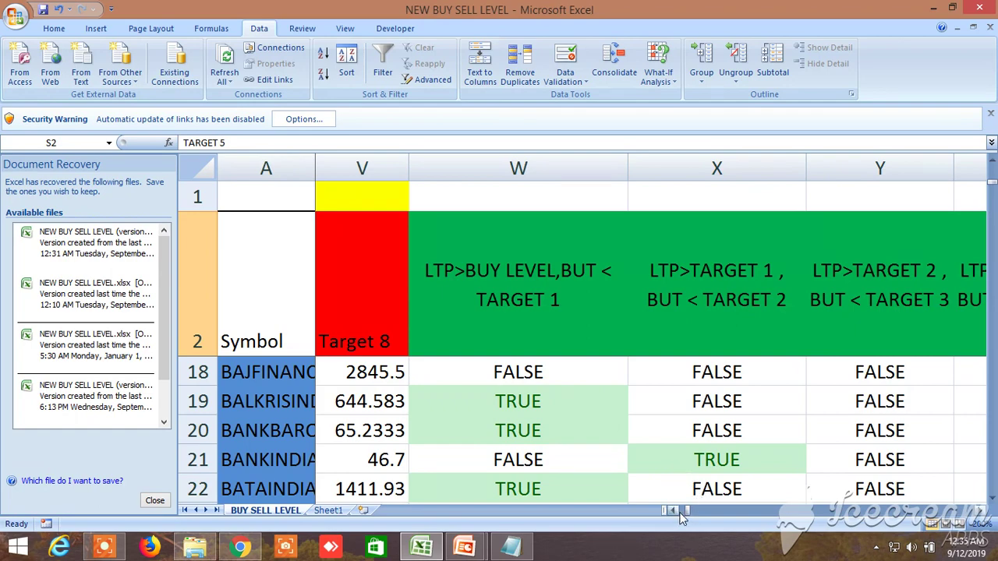
{"action": "left_click_drag", "start_coordinate": [676, 516], "coordinate": [676, 516]}
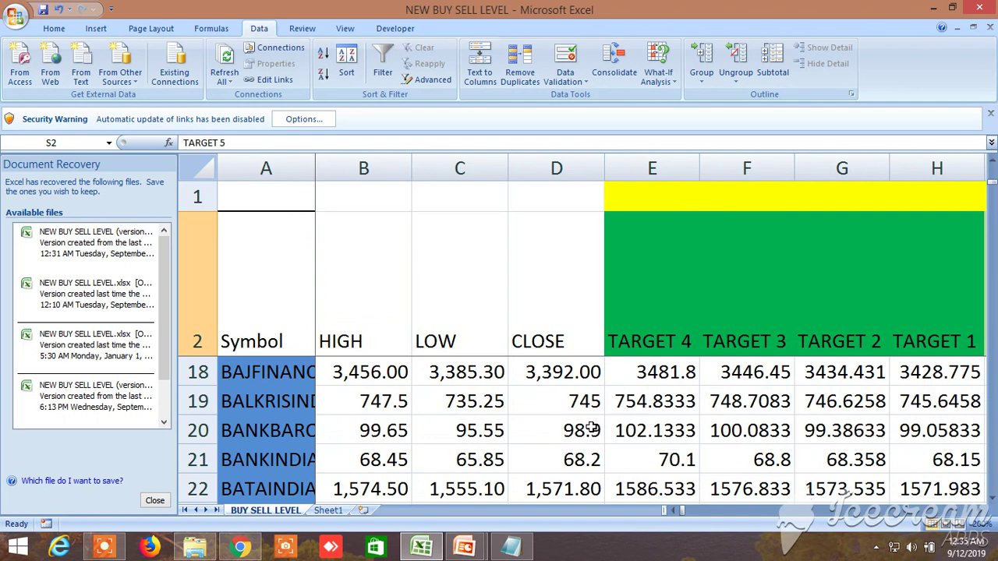
Look down the symbol list to the commodity, Bank Nifty and Nifty rows around rows 171 to 176
{"action": "scroll", "coordinate": [536, 431], "scroll_direction": "down", "scroll_amount": 9}
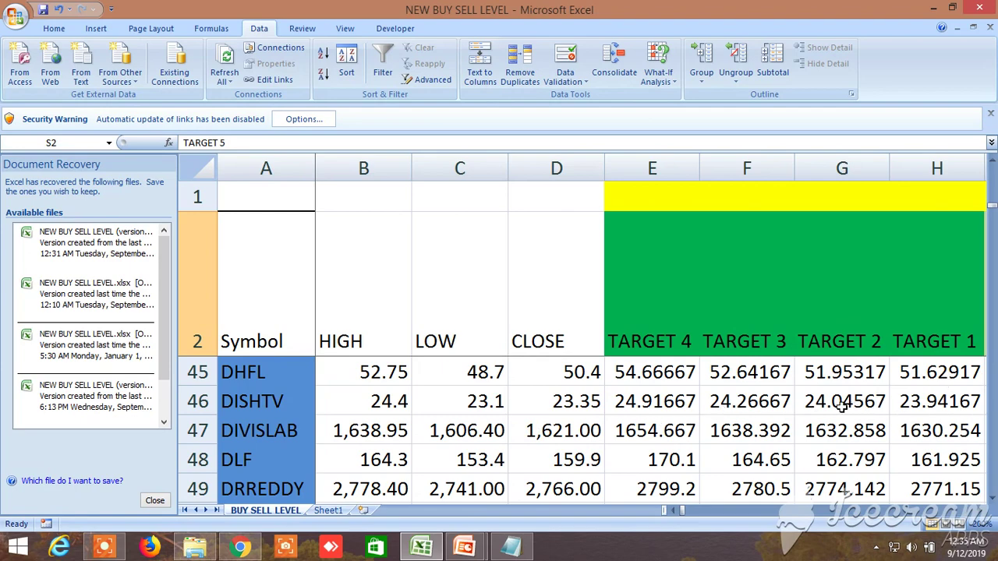
{"action": "scroll", "coordinate": [514, 415], "scroll_direction": "down", "scroll_amount": 16}
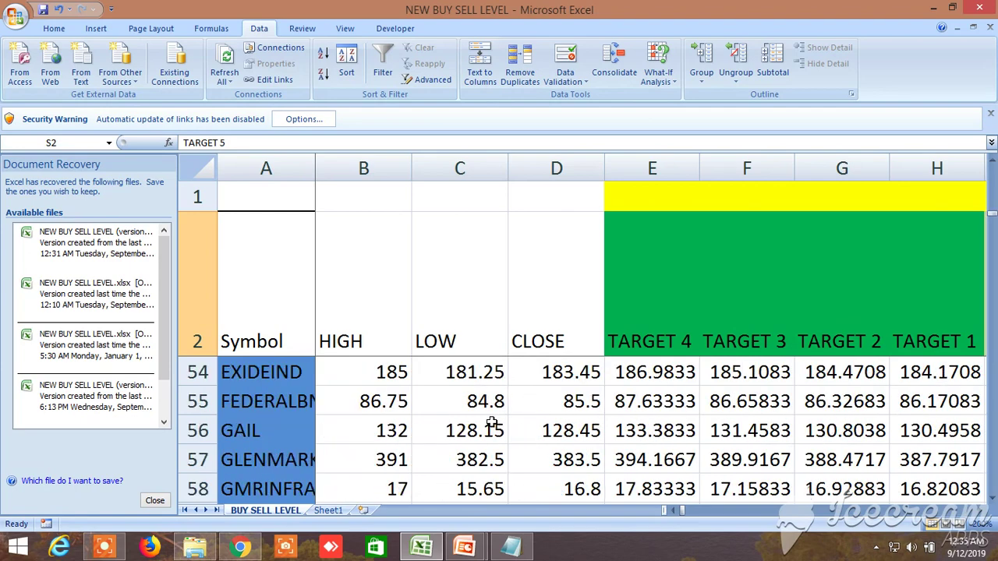
{"action": "scroll", "coordinate": [492, 425], "scroll_direction": "down", "scroll_amount": 20}
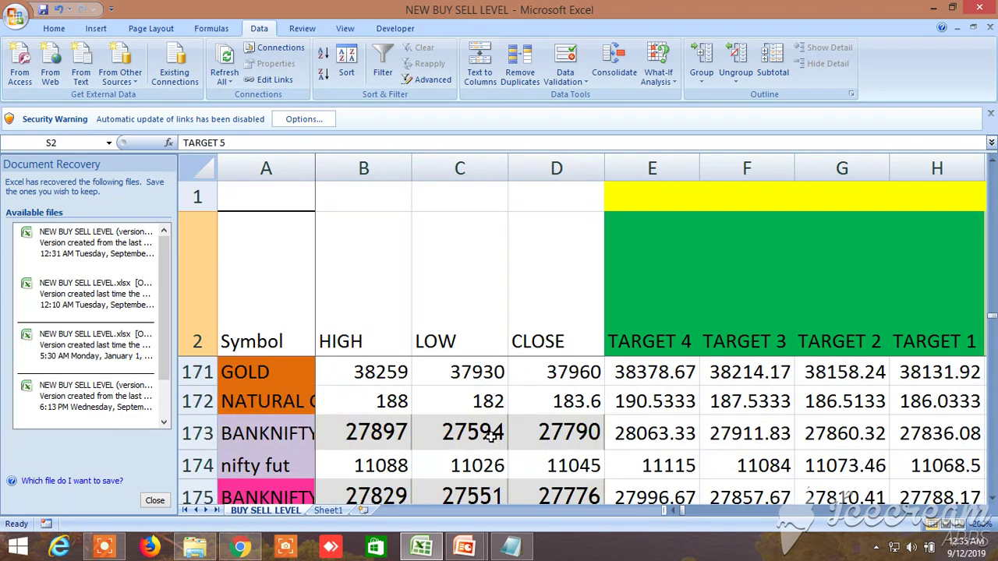
{"action": "scroll", "coordinate": [491, 437], "scroll_direction": "down", "scroll_amount": 1}
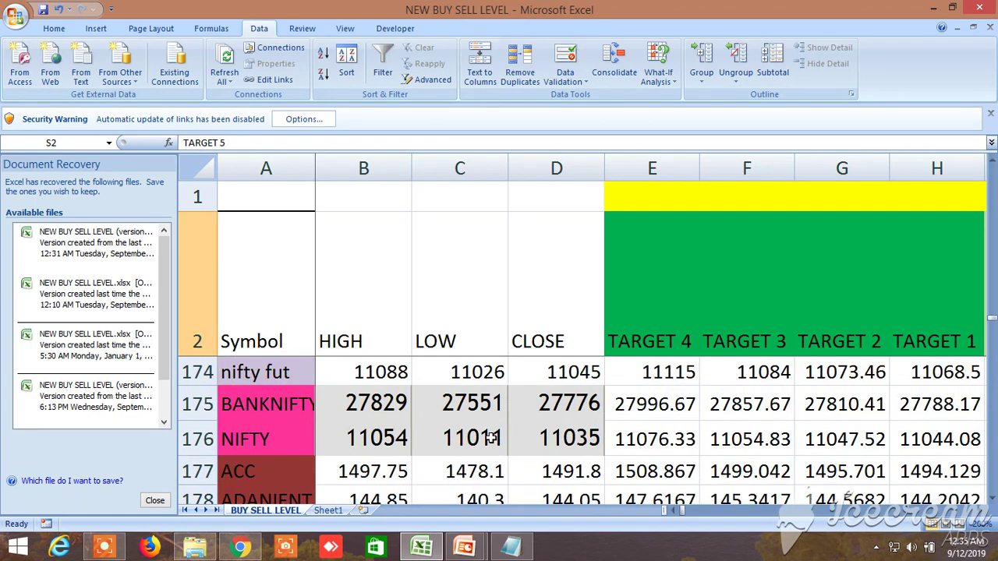
{"action": "scroll", "coordinate": [492, 439], "scroll_direction": "up", "scroll_amount": 1}
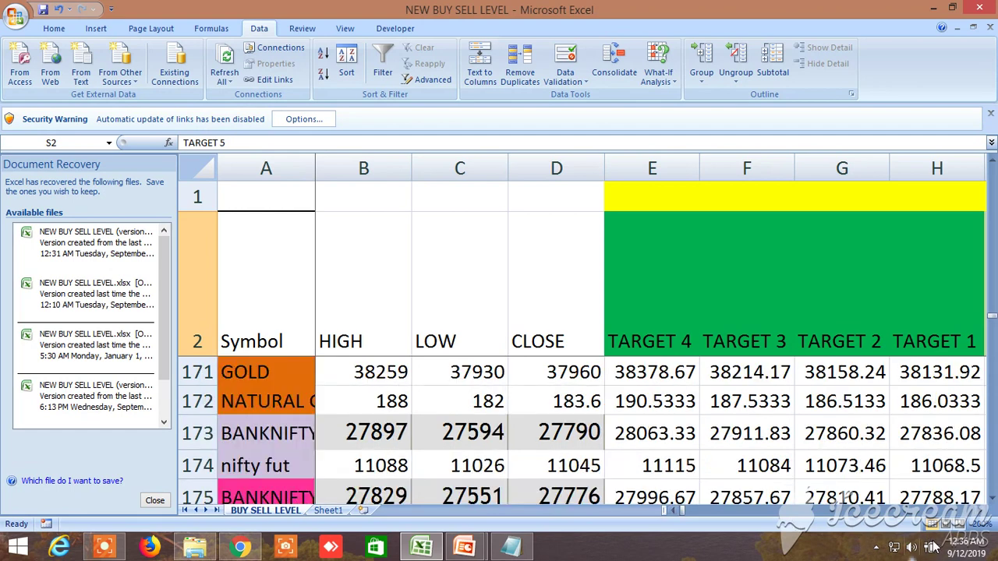
{"action": "left_click", "coordinate": [993, 498]}
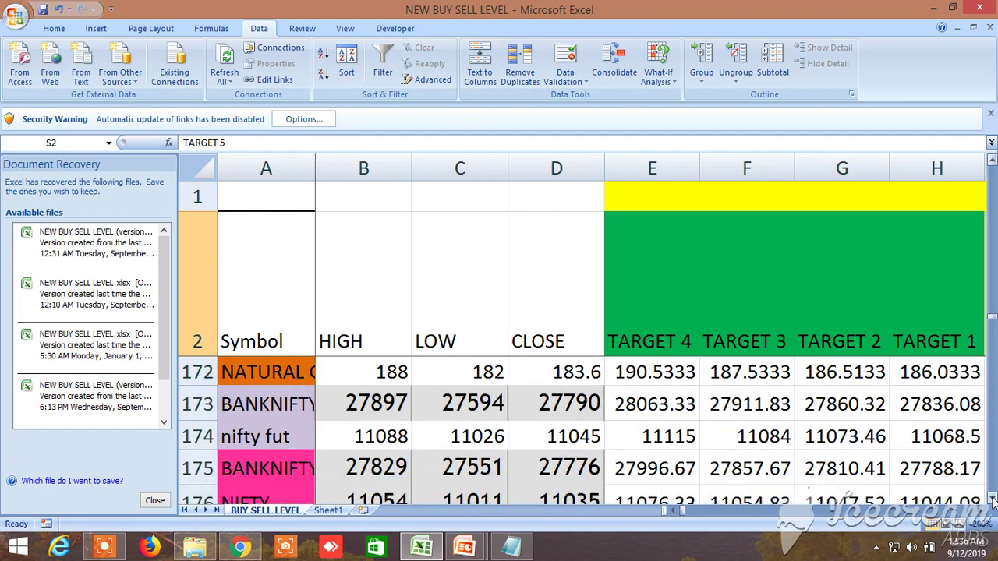
Examine the Buy Above column and its buy targets in columns E to M for the Bank Nifty and Nifty rows 173 to 176
{"action": "left_click", "coordinate": [993, 497]}
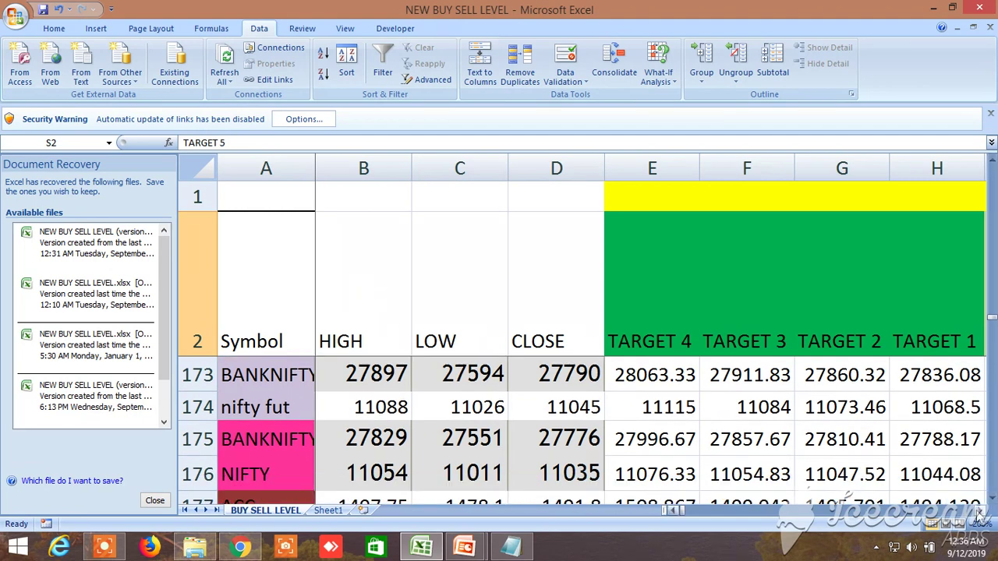
{"action": "left_click", "coordinate": [980, 511]}
{"action": "left_click", "coordinate": [980, 511]}
{"action": "left_click", "coordinate": [979, 512]}
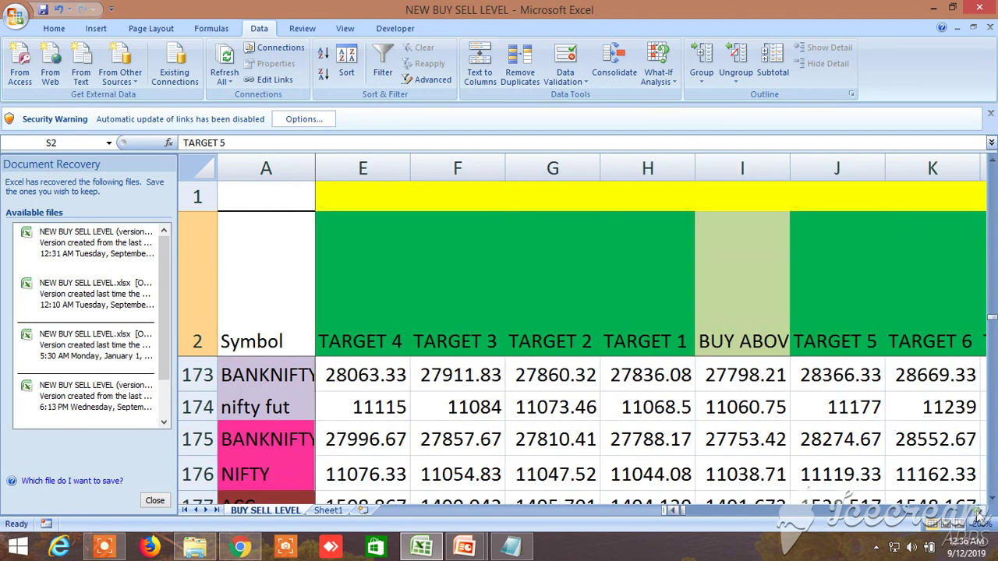
{"action": "left_click", "coordinate": [979, 511]}
{"action": "left_click", "coordinate": [979, 512]}
{"action": "left_click", "coordinate": [980, 512]}
{"action": "left_click", "coordinate": [979, 512]}
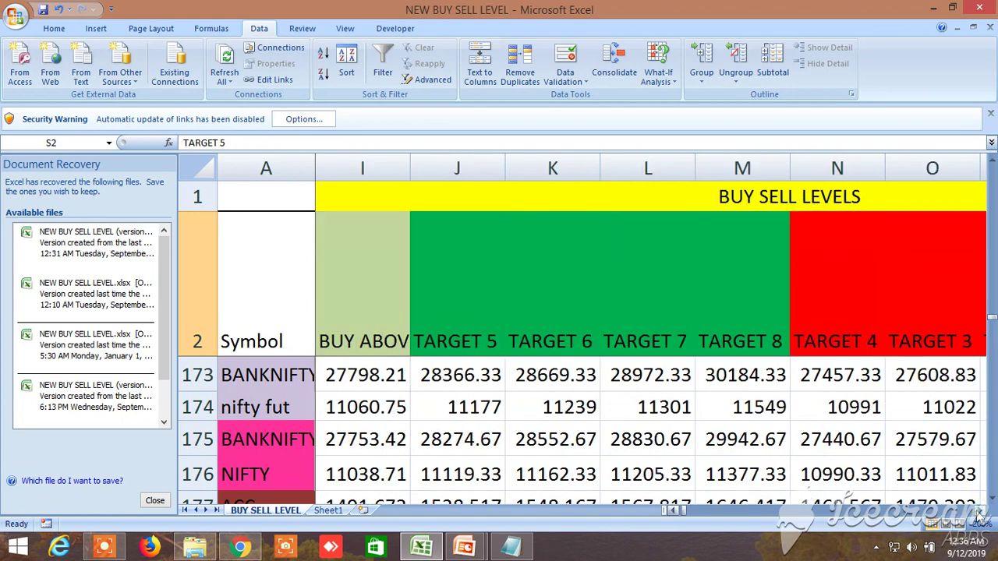
Examine the Sell Below column and its sell targets in columns N to V for the index rows 173 to 176
{"action": "left_click", "coordinate": [979, 512]}
{"action": "left_click", "coordinate": [980, 512]}
{"action": "left_click", "coordinate": [980, 512]}
{"action": "left_click", "coordinate": [979, 512]}
{"action": "left_click", "coordinate": [979, 512]}
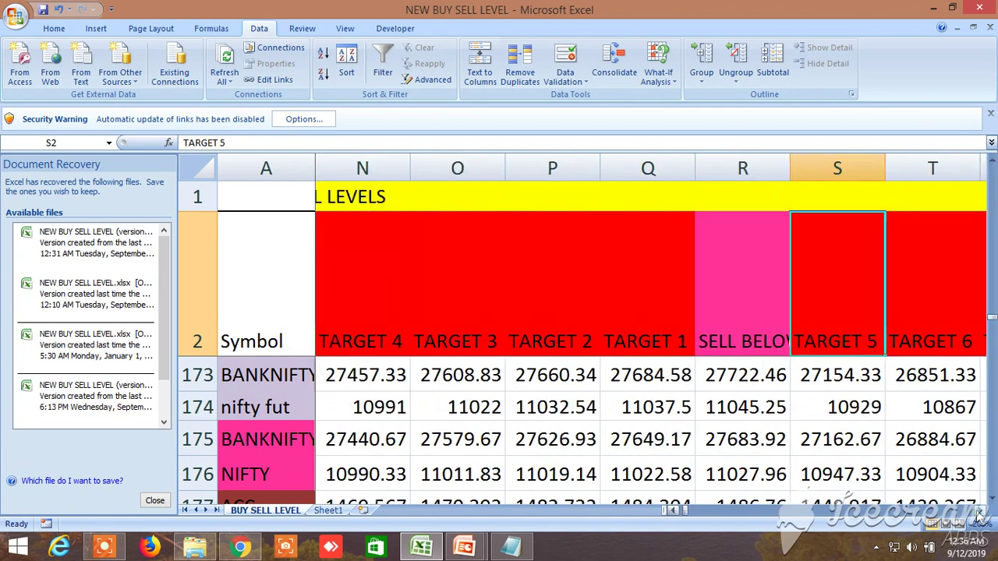
{"action": "left_click", "coordinate": [980, 512]}
{"action": "left_click", "coordinate": [979, 512]}
{"action": "left_click", "coordinate": [979, 511]}
{"action": "left_click", "coordinate": [980, 512]}
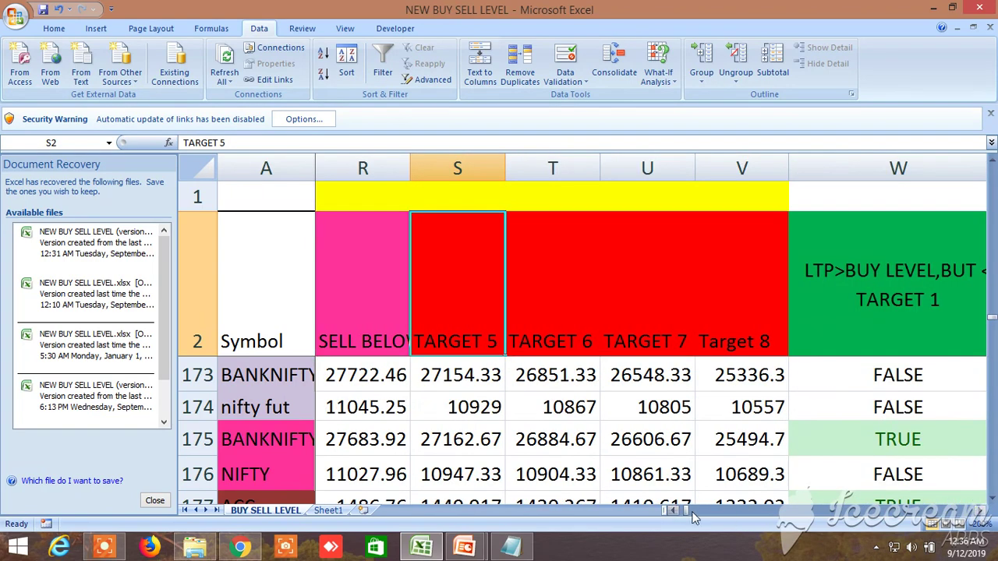
Locate the Fibonacci Level section starting at R1 in column EO for the Bank Nifty and Nifty futures rows
{"action": "left_click_drag", "start_coordinate": [685, 508], "coordinate": [722, 516]}
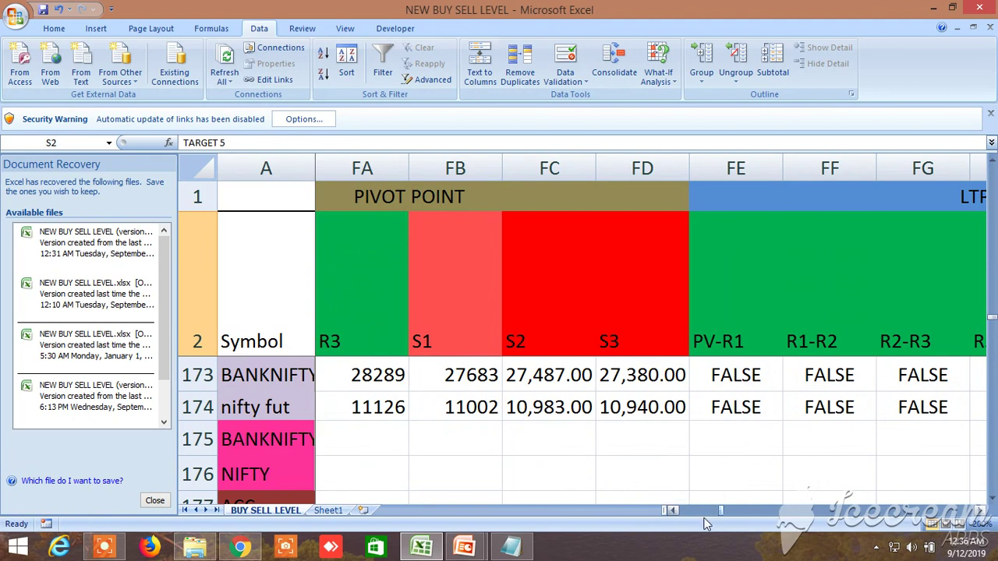
{"action": "left_click", "coordinate": [673, 510]}
{"action": "left_click", "coordinate": [673, 510]}
{"action": "left_click", "coordinate": [673, 510]}
{"action": "left_click", "coordinate": [673, 510]}
{"action": "left_click", "coordinate": [673, 510]}
{"action": "left_click", "coordinate": [673, 510]}
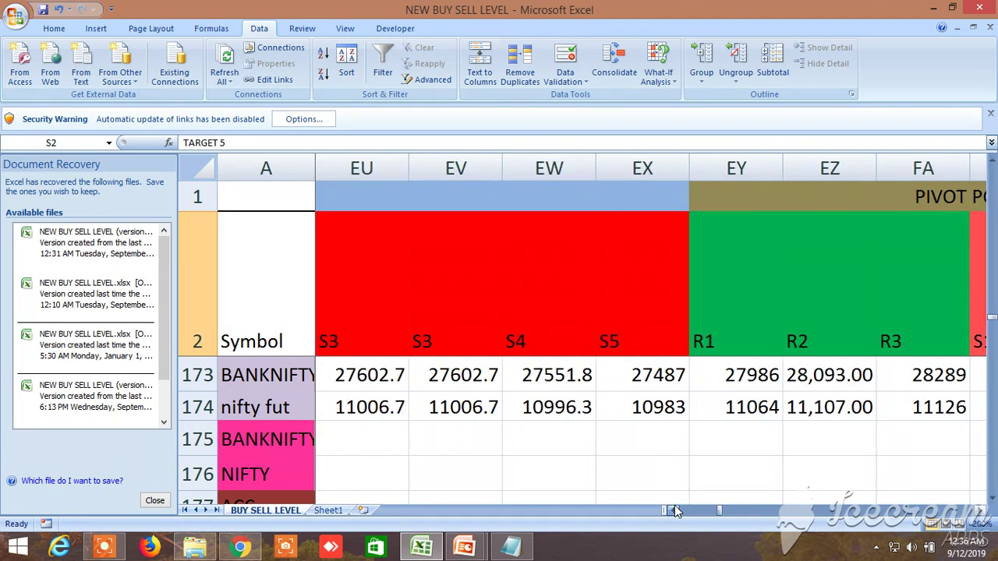
{"action": "left_click", "coordinate": [673, 510]}
{"action": "left_click", "coordinate": [673, 510]}
{"action": "left_click", "coordinate": [673, 510]}
{"action": "left_click", "coordinate": [673, 510]}
{"action": "left_click", "coordinate": [673, 510]}
{"action": "left_click", "coordinate": [673, 510]}
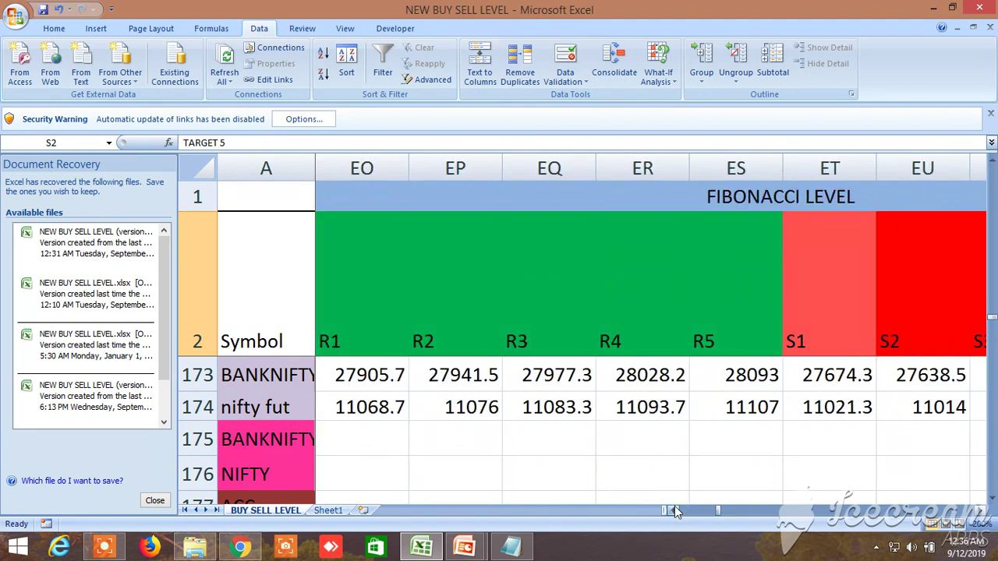
Read across the Fibonacci R2 to S5 levels and the Pivot Point R1 to S3 levels for rows 173 and 174
{"action": "left_click", "coordinate": [982, 511]}
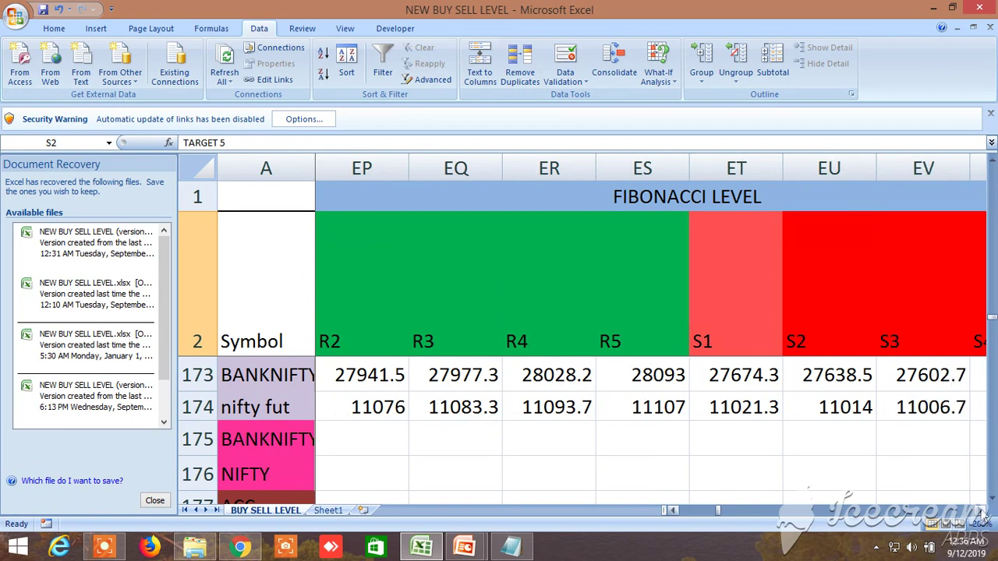
{"action": "left_click", "coordinate": [982, 512]}
{"action": "left_click", "coordinate": [982, 512]}
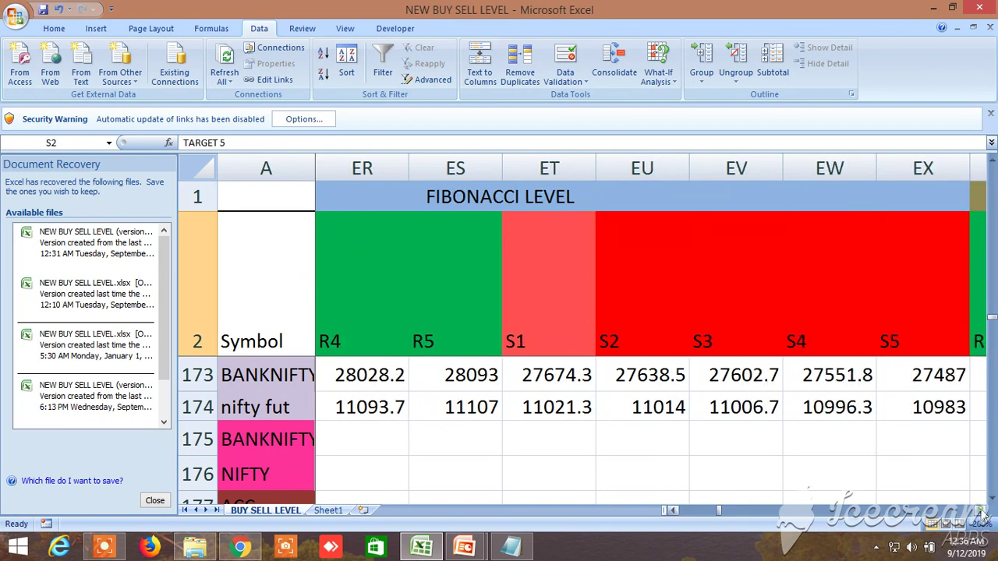
{"action": "left_click", "coordinate": [981, 512]}
{"action": "left_click", "coordinate": [982, 512]}
{"action": "left_click", "coordinate": [982, 511]}
{"action": "left_click", "coordinate": [982, 512]}
{"action": "left_click", "coordinate": [981, 511]}
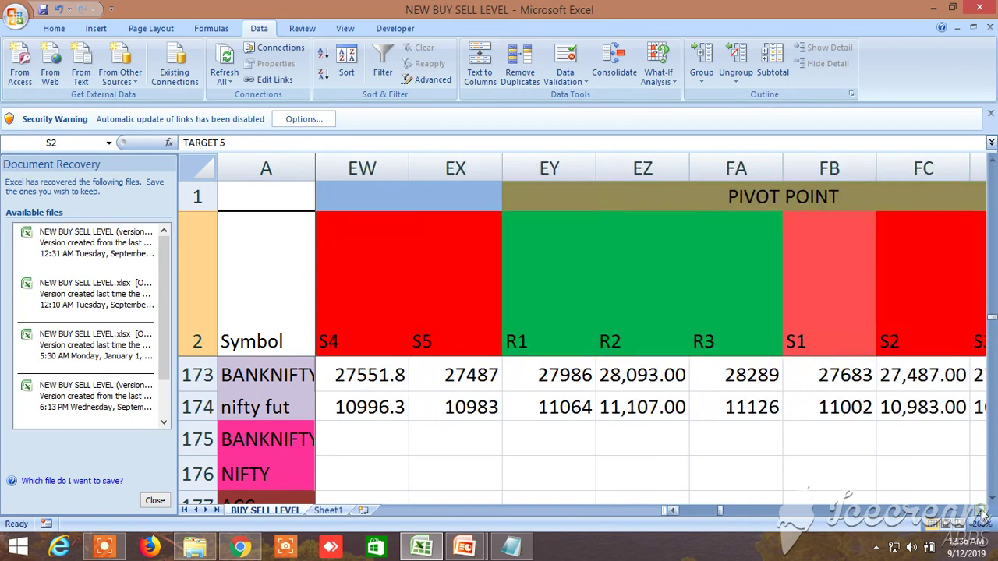
{"action": "left_click", "coordinate": [982, 512]}
{"action": "left_click", "coordinate": [982, 512]}
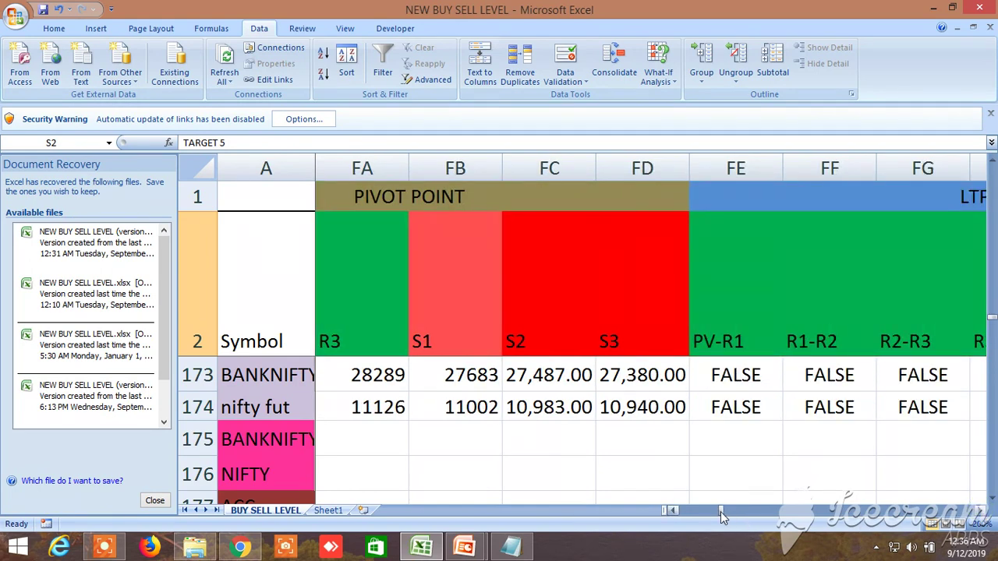
Review the index rows' Buy at/above, Sell at/below, Resistance and Support columns from APV to AQO, then return to the High, Low and Close columns
{"action": "left_click_drag", "start_coordinate": [724, 513], "coordinate": [964, 522]}
{"action": "left_click_drag", "start_coordinate": [671, 512], "coordinate": [671, 512]}
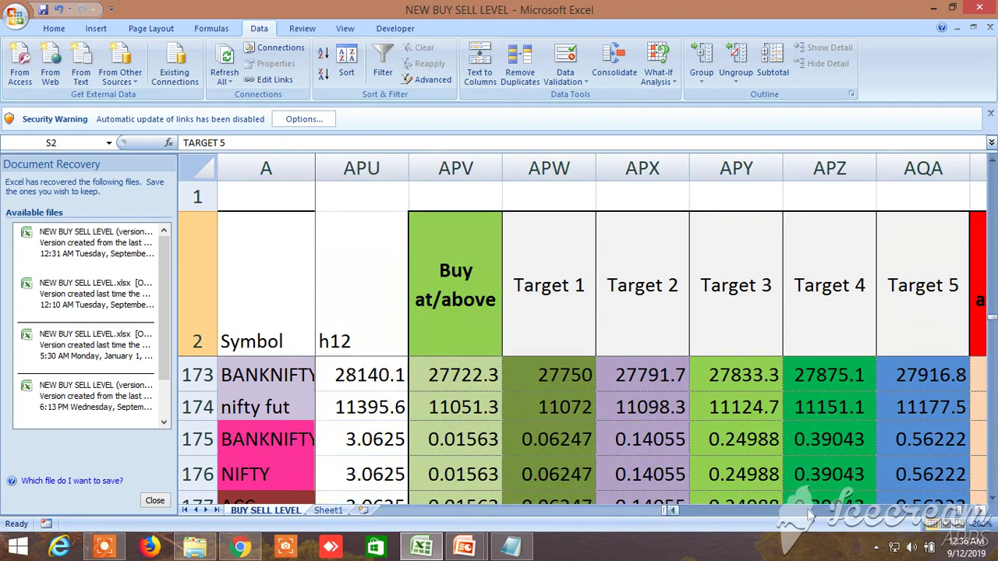
{"action": "left_click_drag", "start_coordinate": [983, 514], "coordinate": [983, 513]}
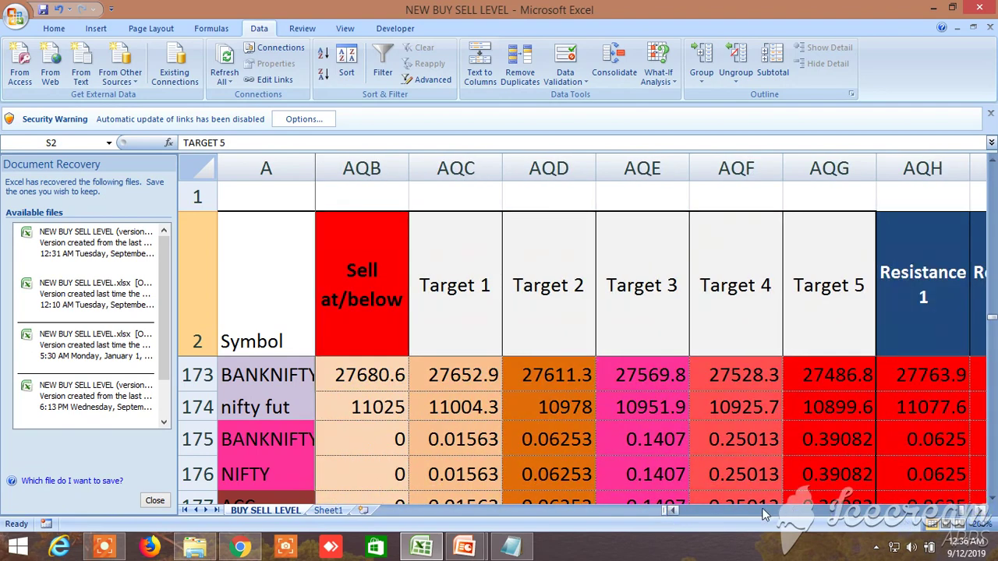
{"action": "left_click", "coordinate": [969, 513]}
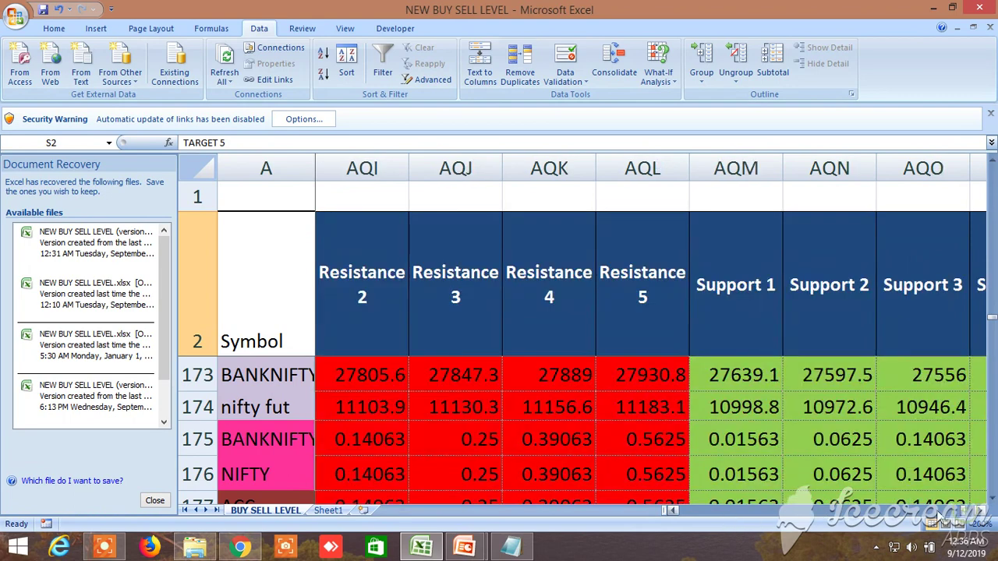
{"action": "left_click", "coordinate": [969, 514]}
{"action": "left_click_drag", "start_coordinate": [968, 513], "coordinate": [670, 513]}
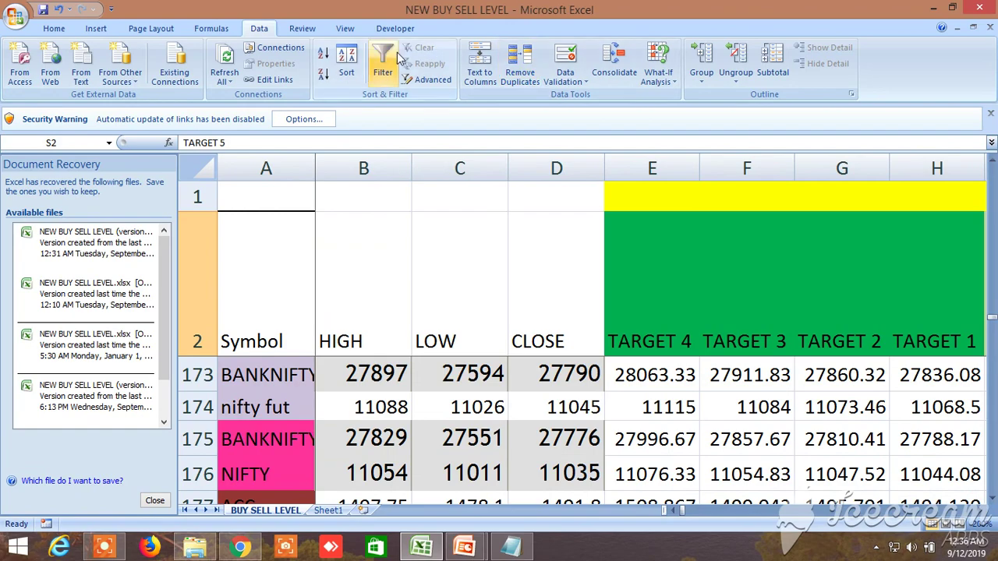